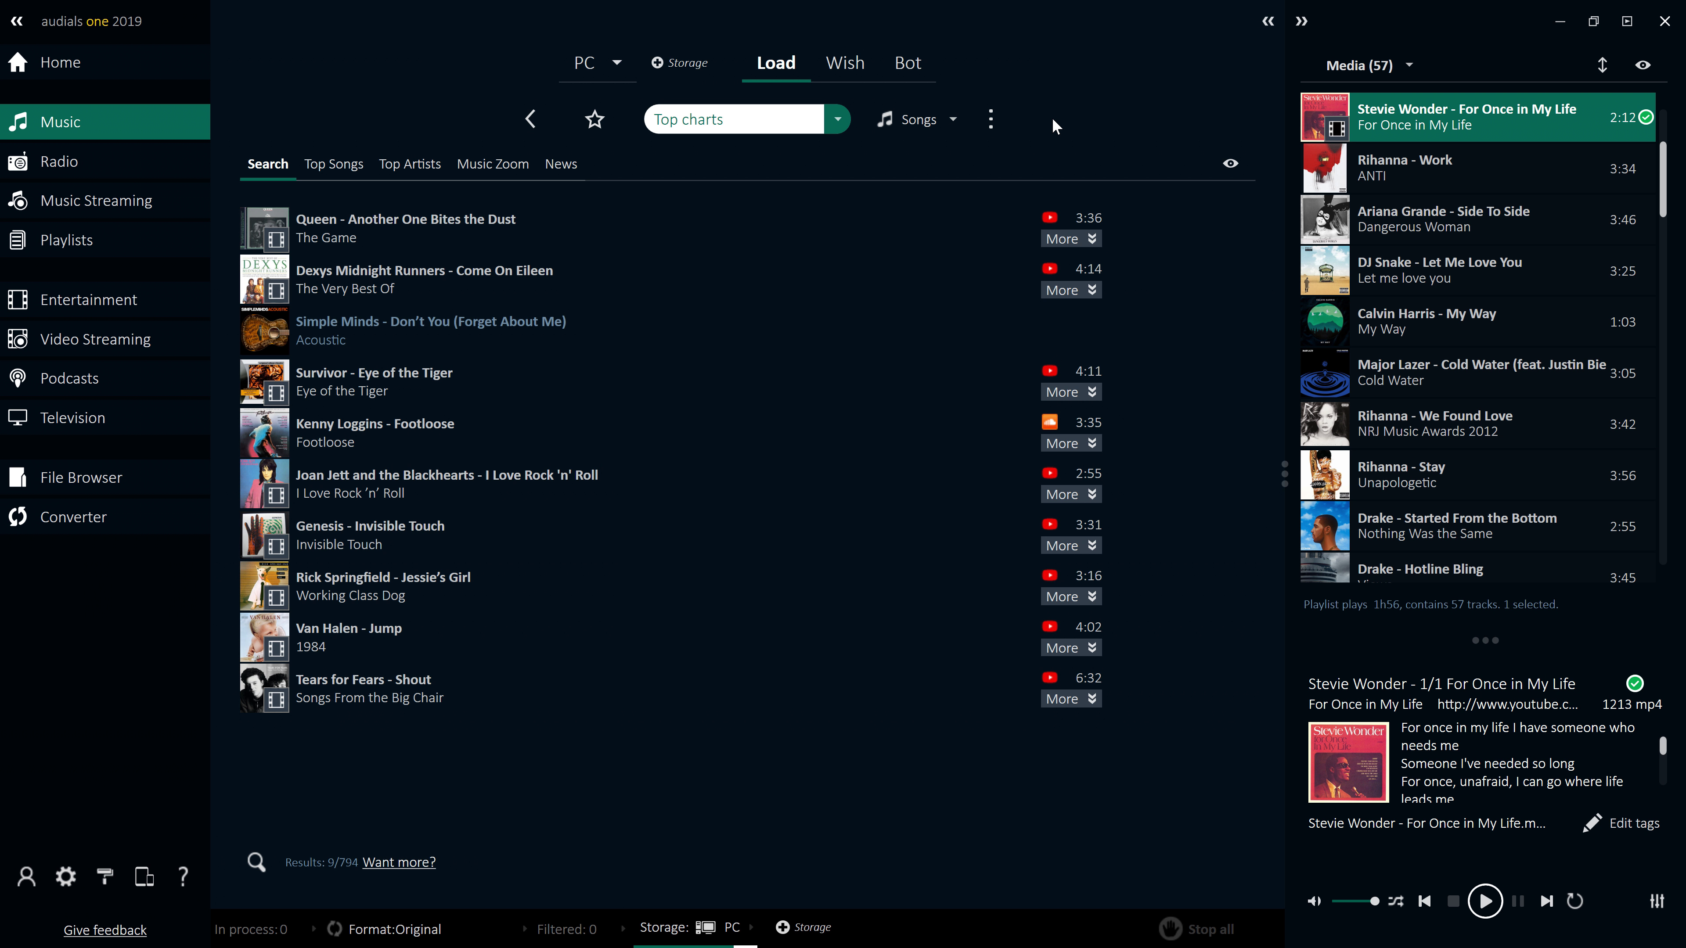
# Search the Load page for Drake's songs
pyautogui.click(803, 119)
pyautogui.write('Drake')
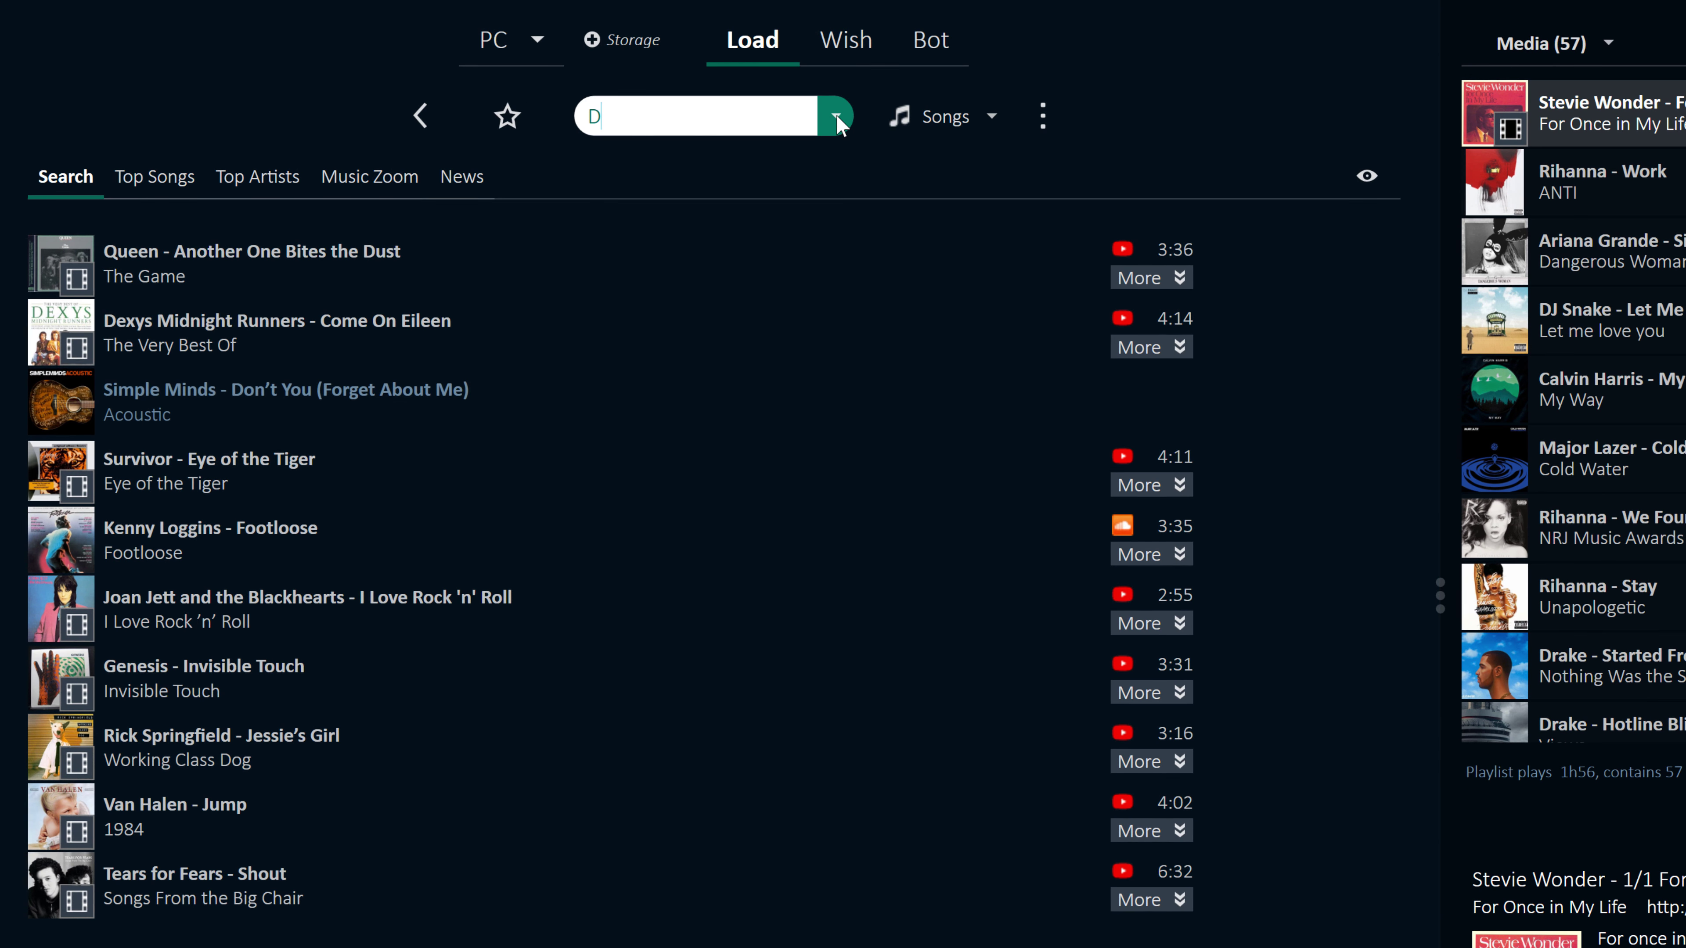
pyautogui.press('Return')
# Show the filter bar and raise the minimum quality rating for the Drake results
pyautogui.click(949, 121)
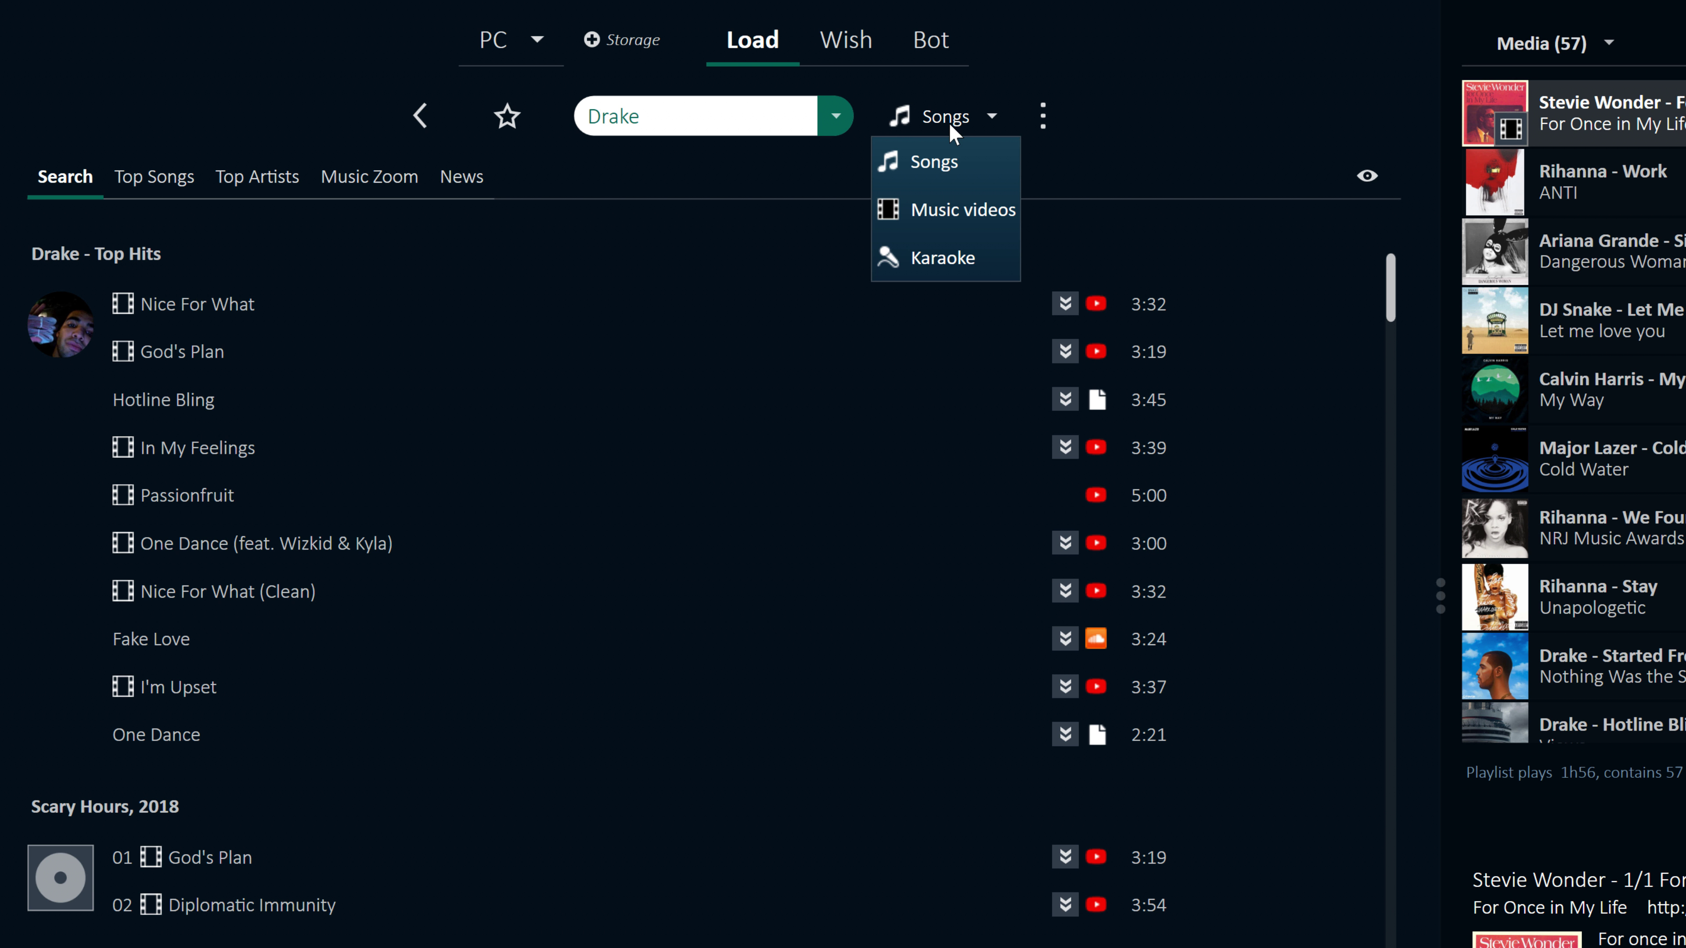
pyautogui.click(1369, 176)
pyautogui.click(1371, 178)
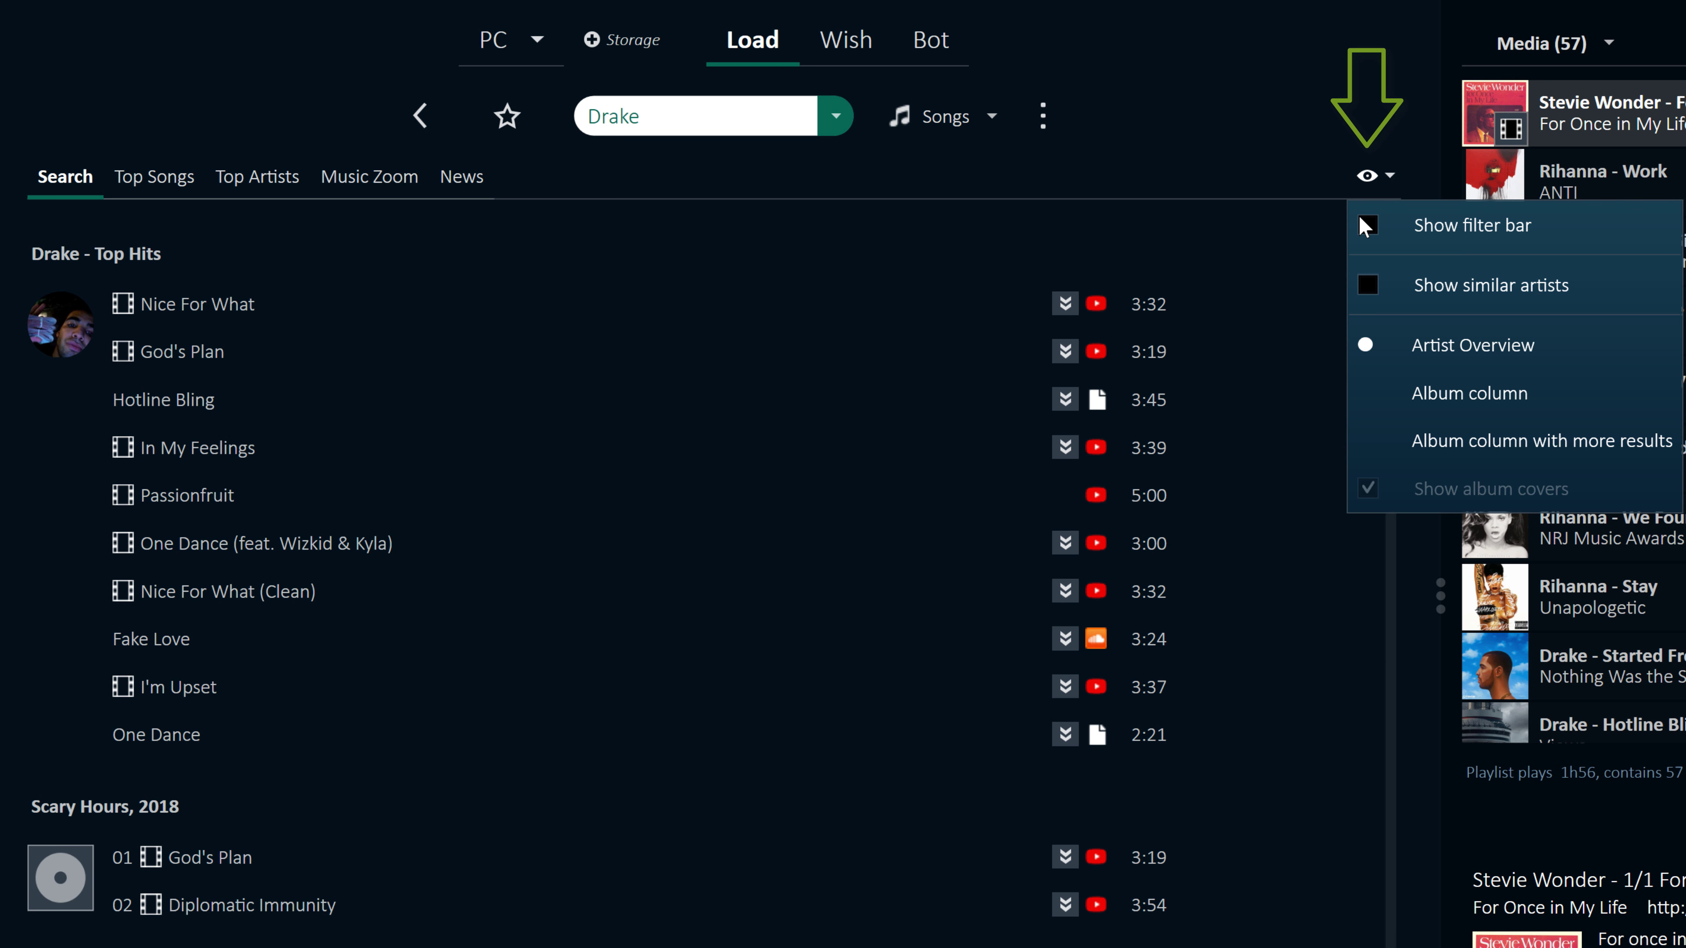
pyautogui.click(1361, 219)
pyautogui.click(1135, 251)
pyautogui.click(1135, 251)
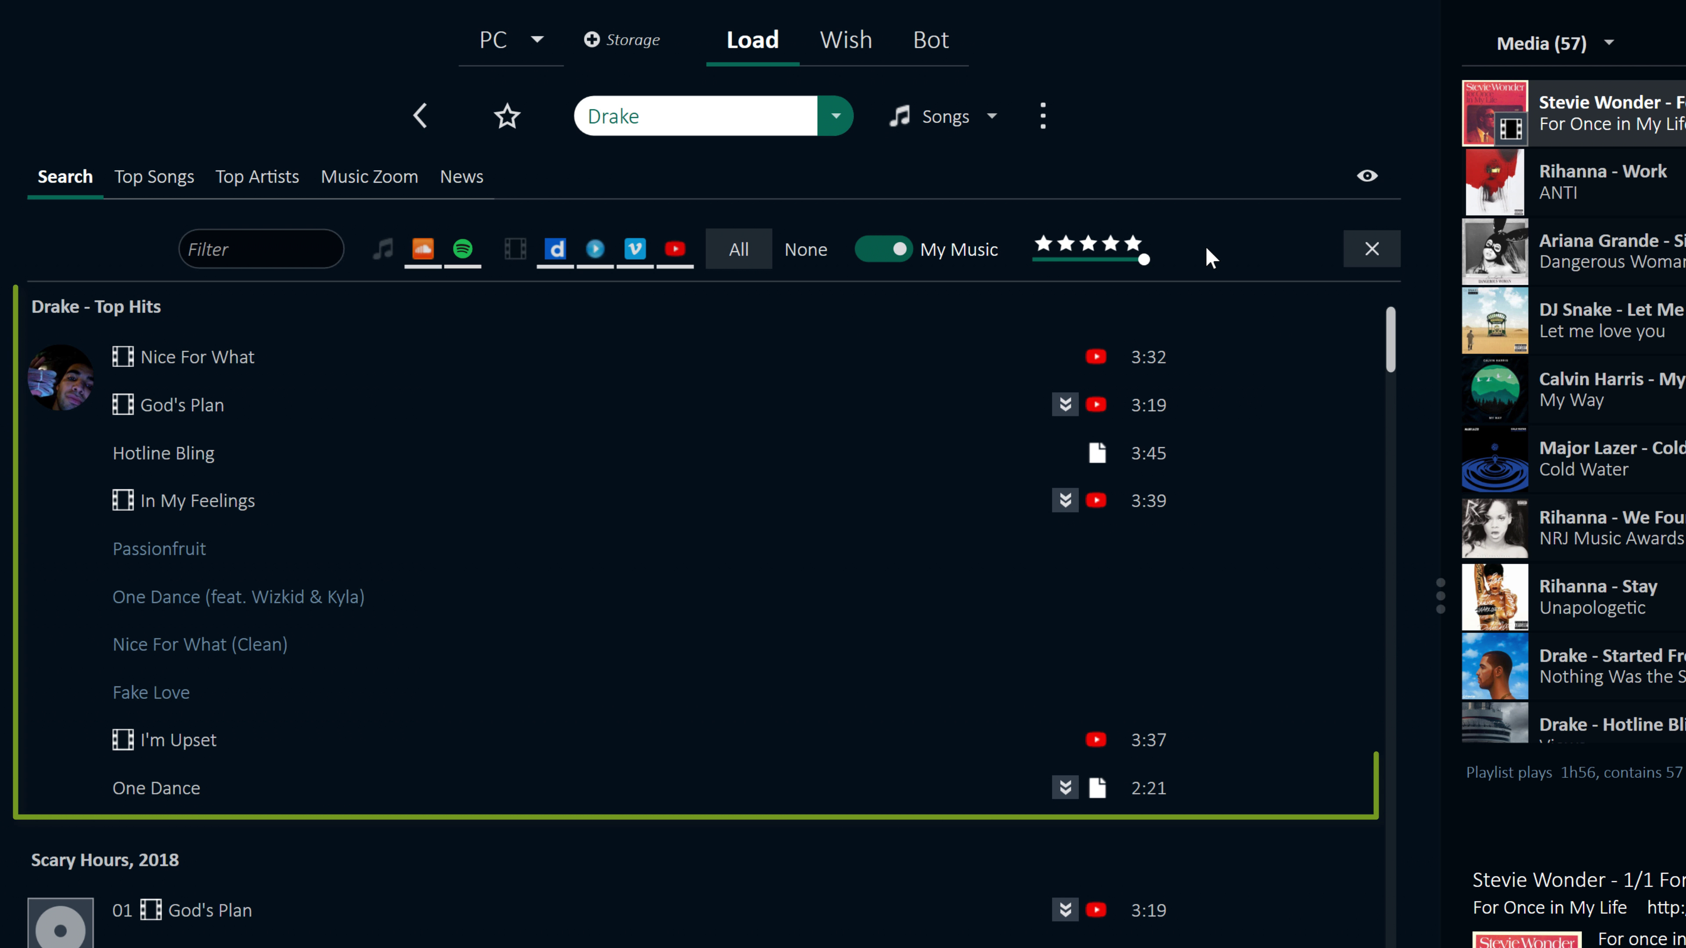
# Play Drake's Nice For What, then add Shape Of You and Back To Black as wishes
pyautogui.moveTo(1210, 366)
pyautogui.click(1293, 370)
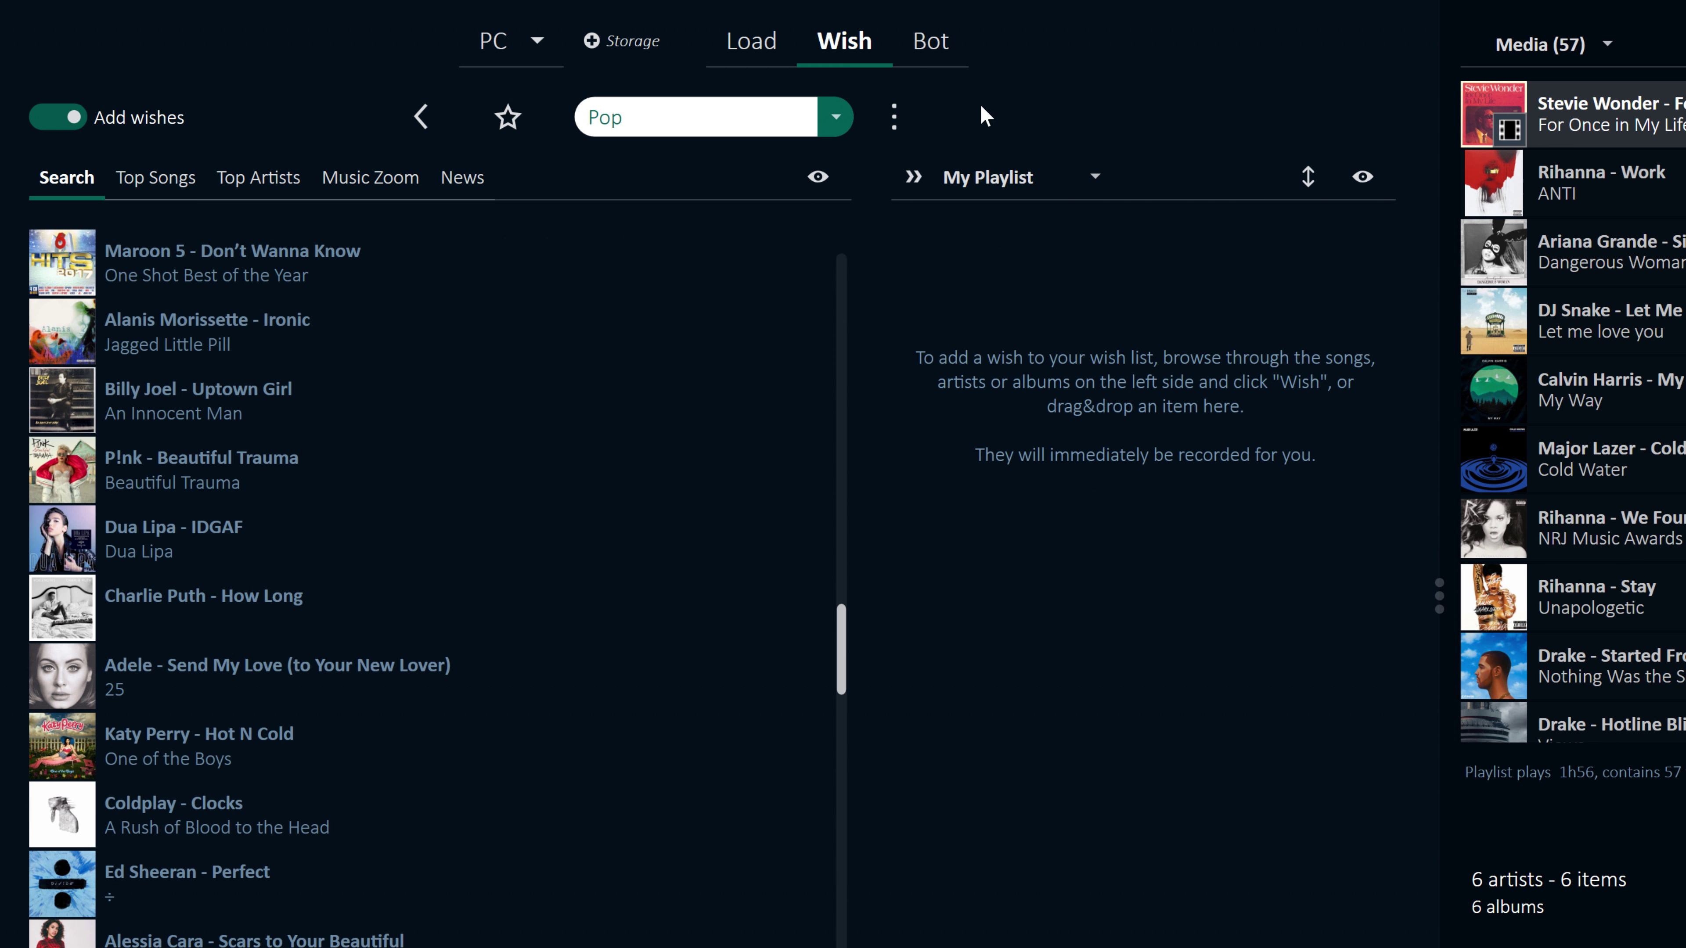
pyautogui.click(756, 116)
pyautogui.write('Shape Of You')
pyautogui.press('Return')
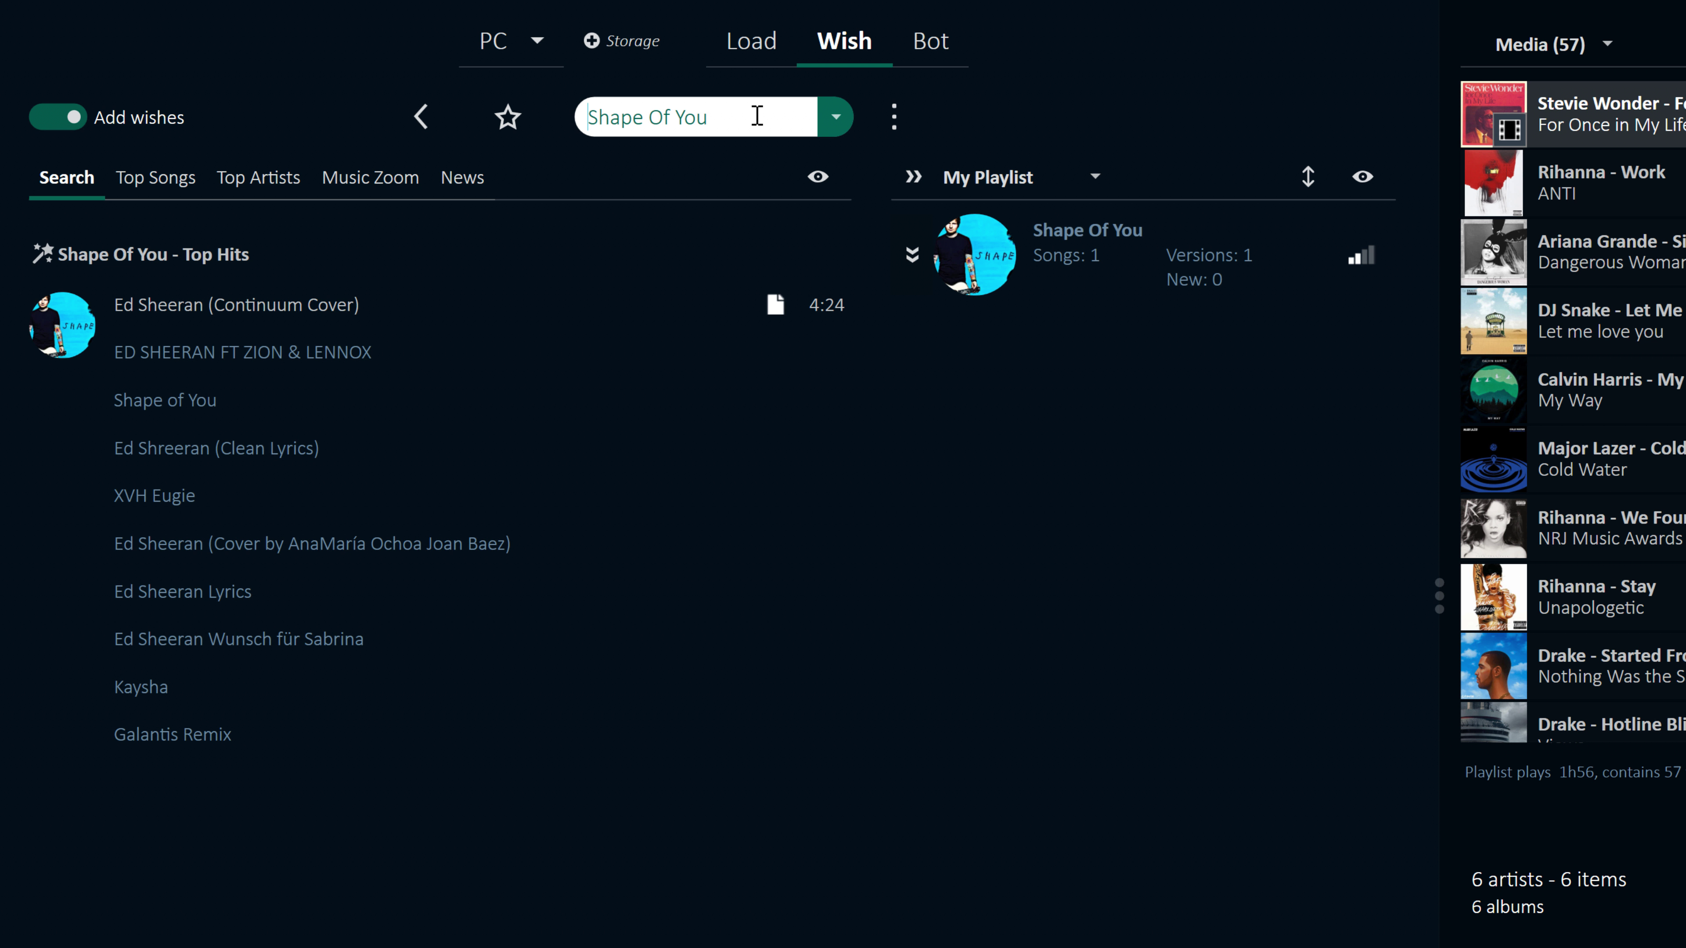
pyautogui.click(756, 117)
pyautogui.write('Back to Black')
pyautogui.press('Return')
# Add Justin Bieber as a wish, plus his songs Sorry and Mistletoe
pyautogui.click(757, 117)
pyautogui.write('Justin Bieber')
pyautogui.press('Return')
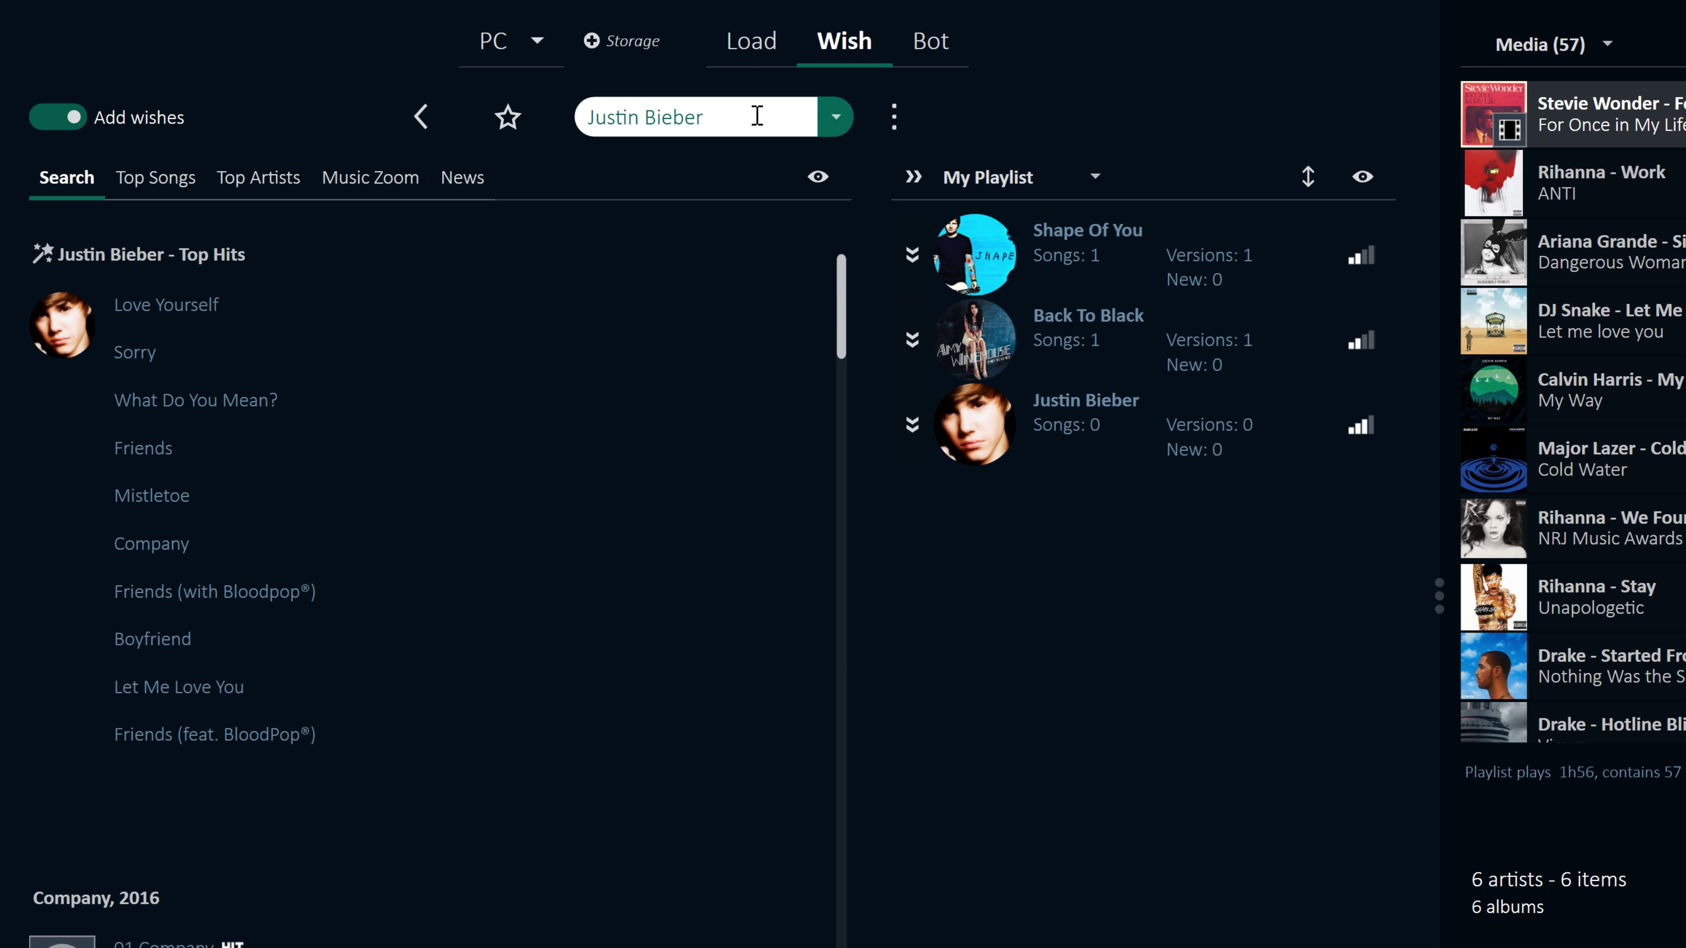
pyautogui.click(508, 358)
pyautogui.click(747, 352)
pyautogui.click(515, 482)
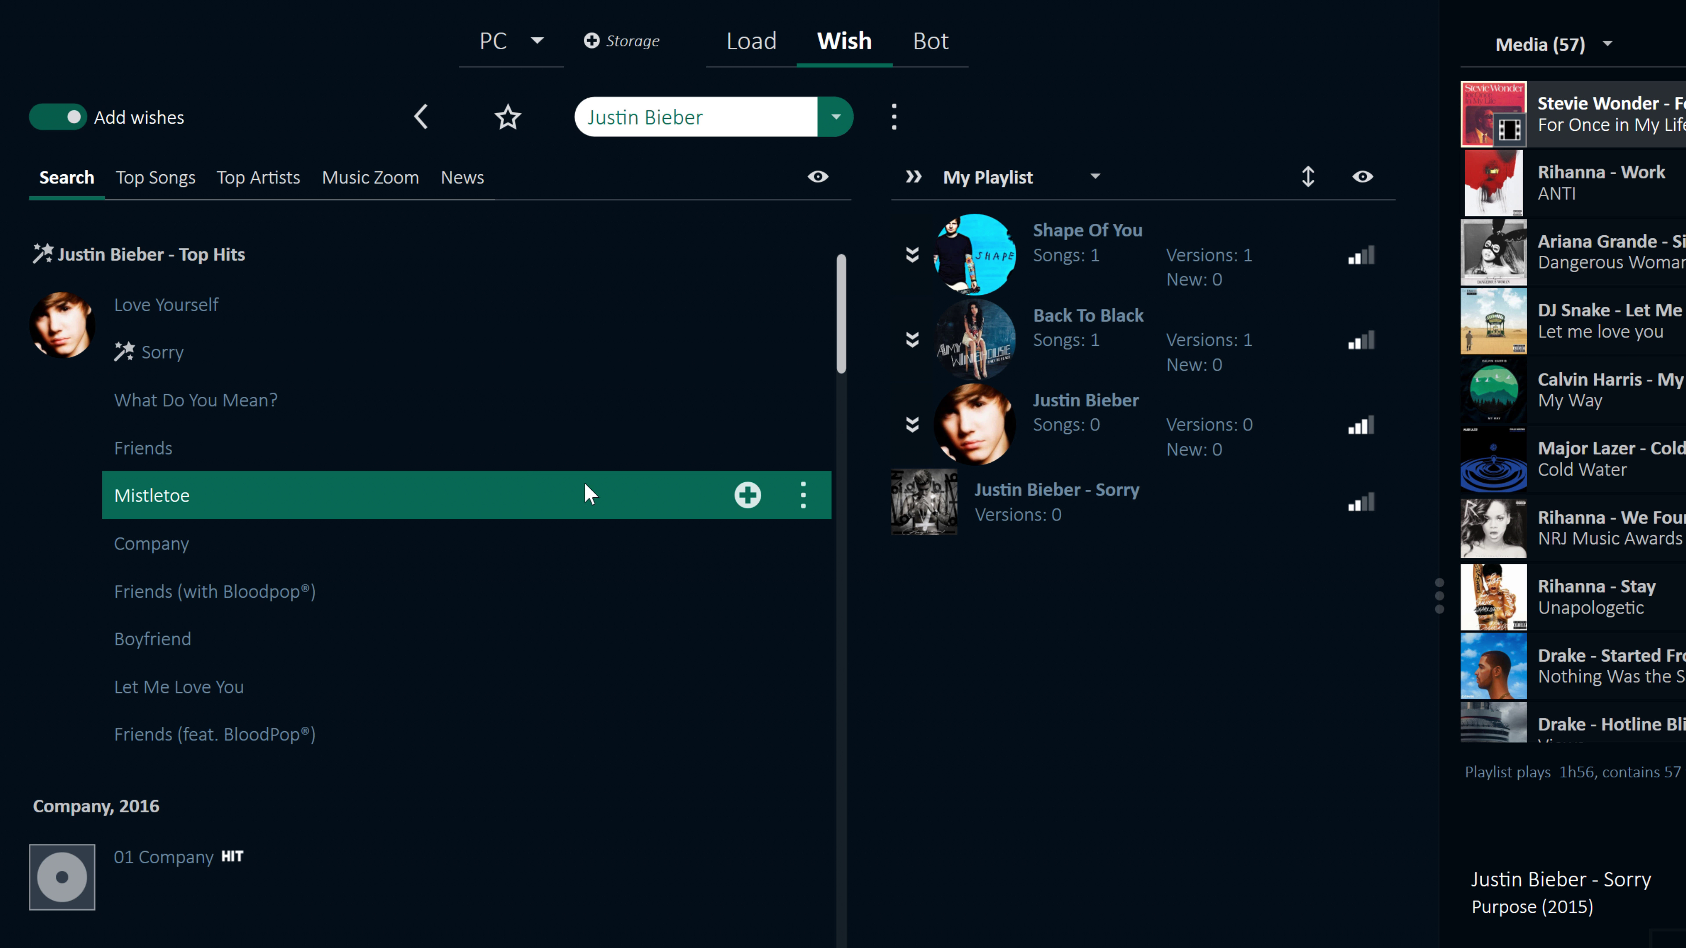
pyautogui.click(746, 497)
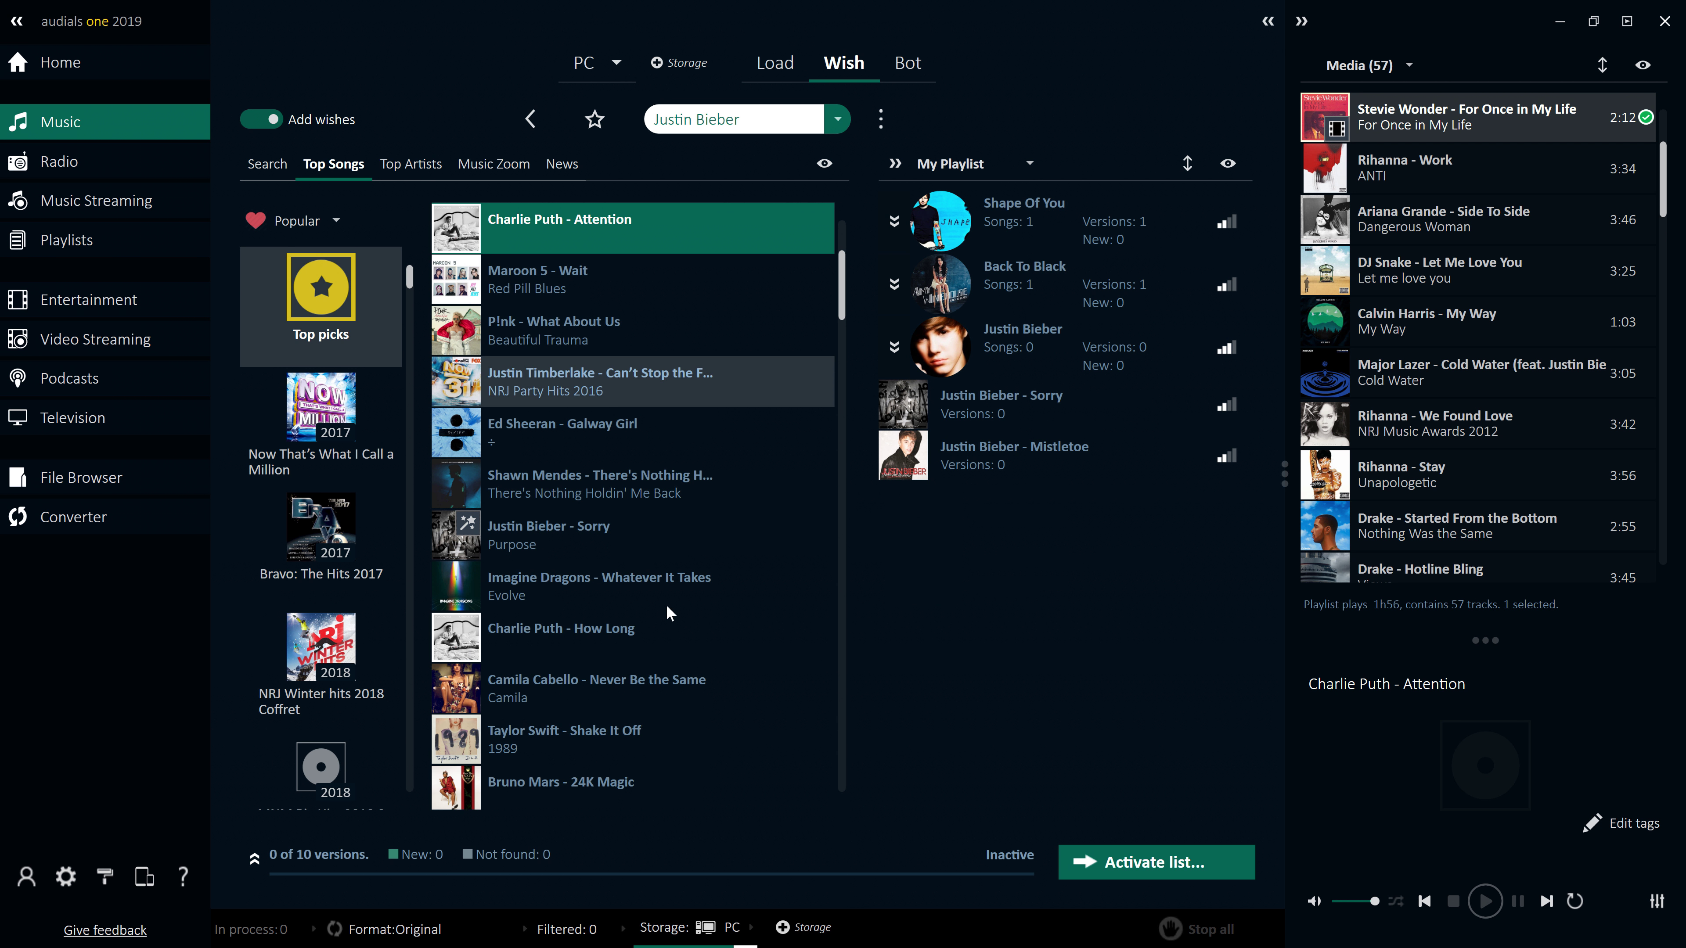
# Wish for all twelve Top Songs, activate the wish list, then stop fulfilling it
pyautogui.keyDown('shift'); pyautogui.click(592, 784); pyautogui.keyUp('shift')
pyautogui.click(731, 785)
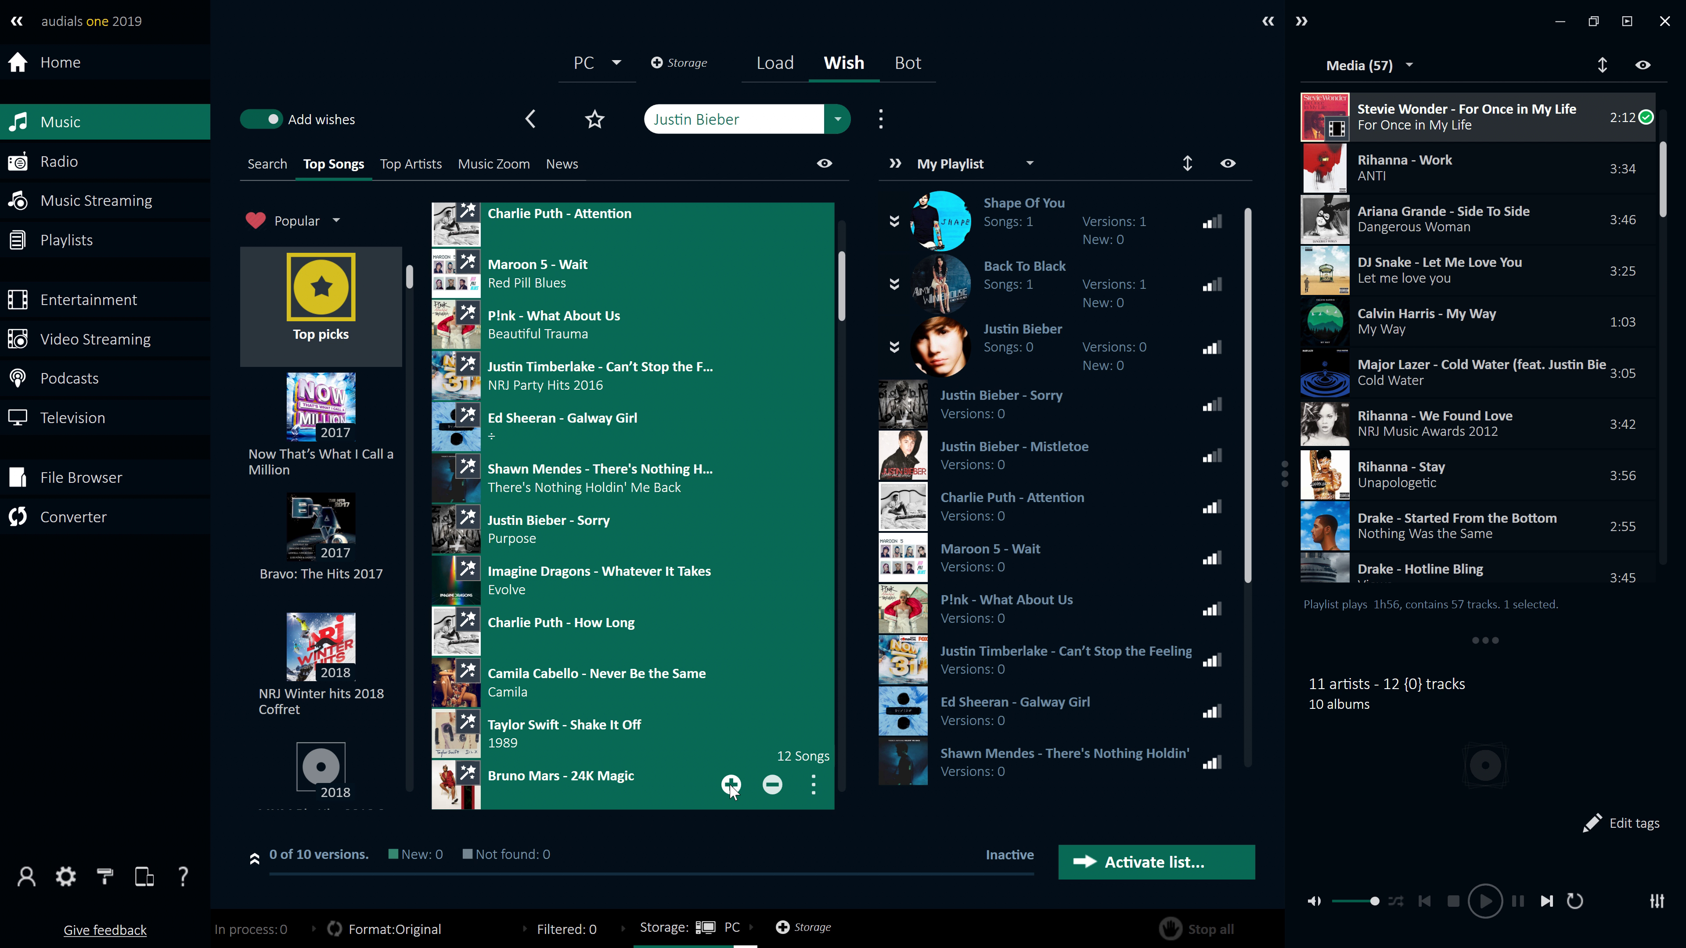
pyautogui.click(1106, 861)
pyautogui.click(998, 741)
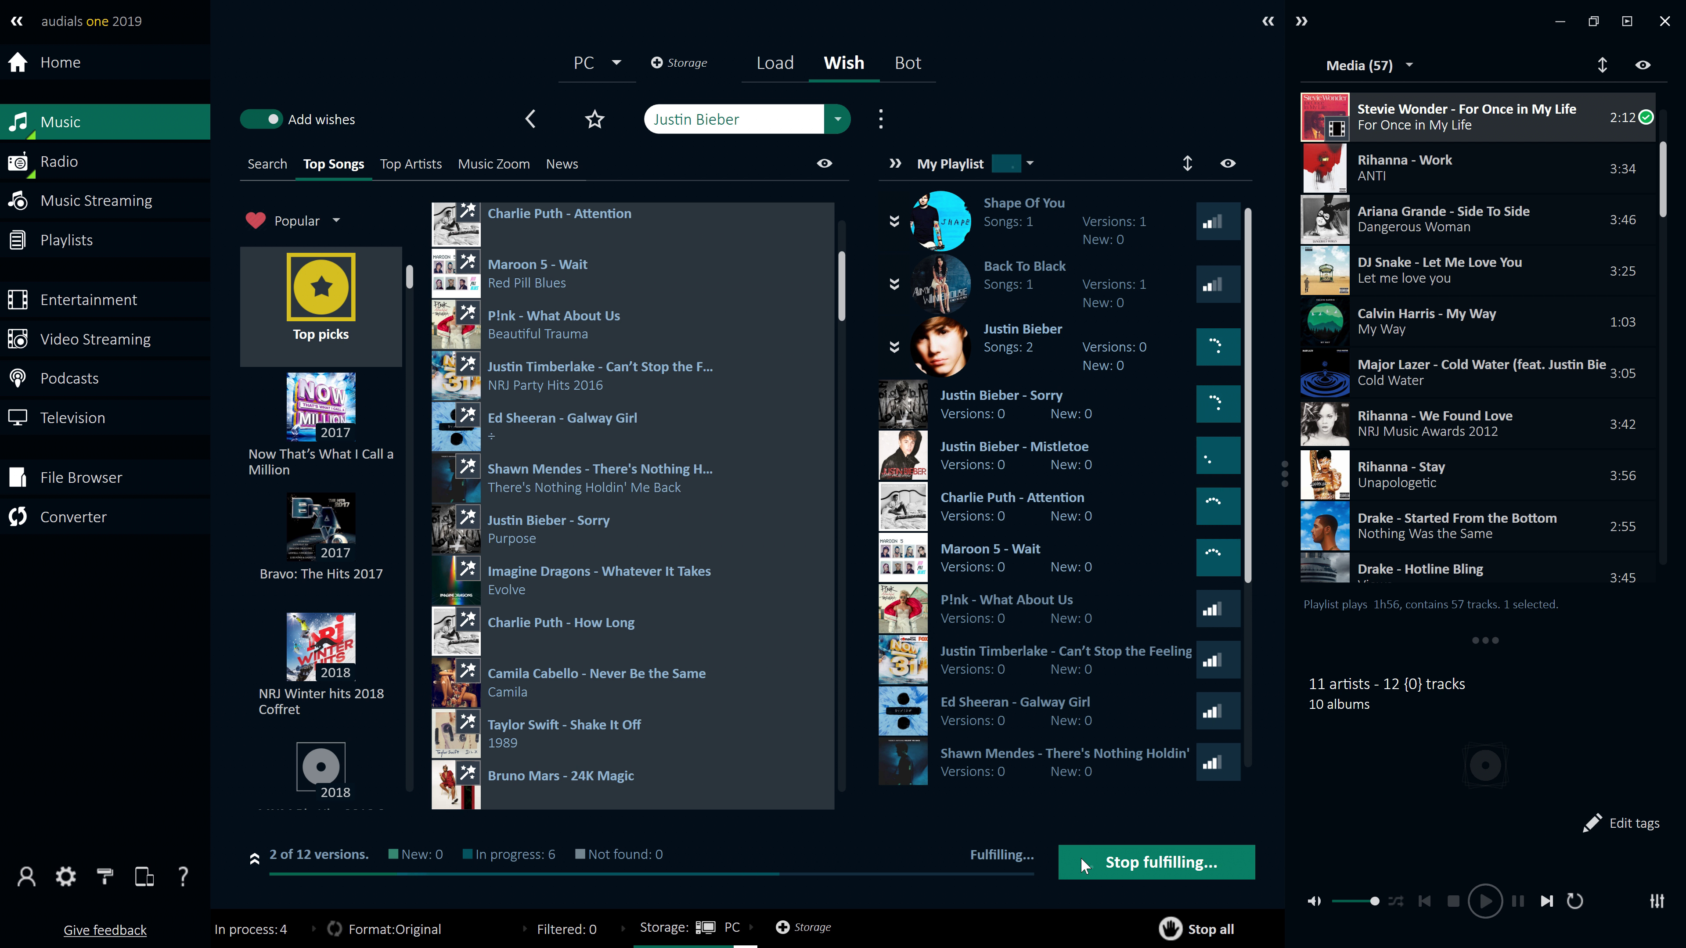
pyautogui.click(1083, 863)
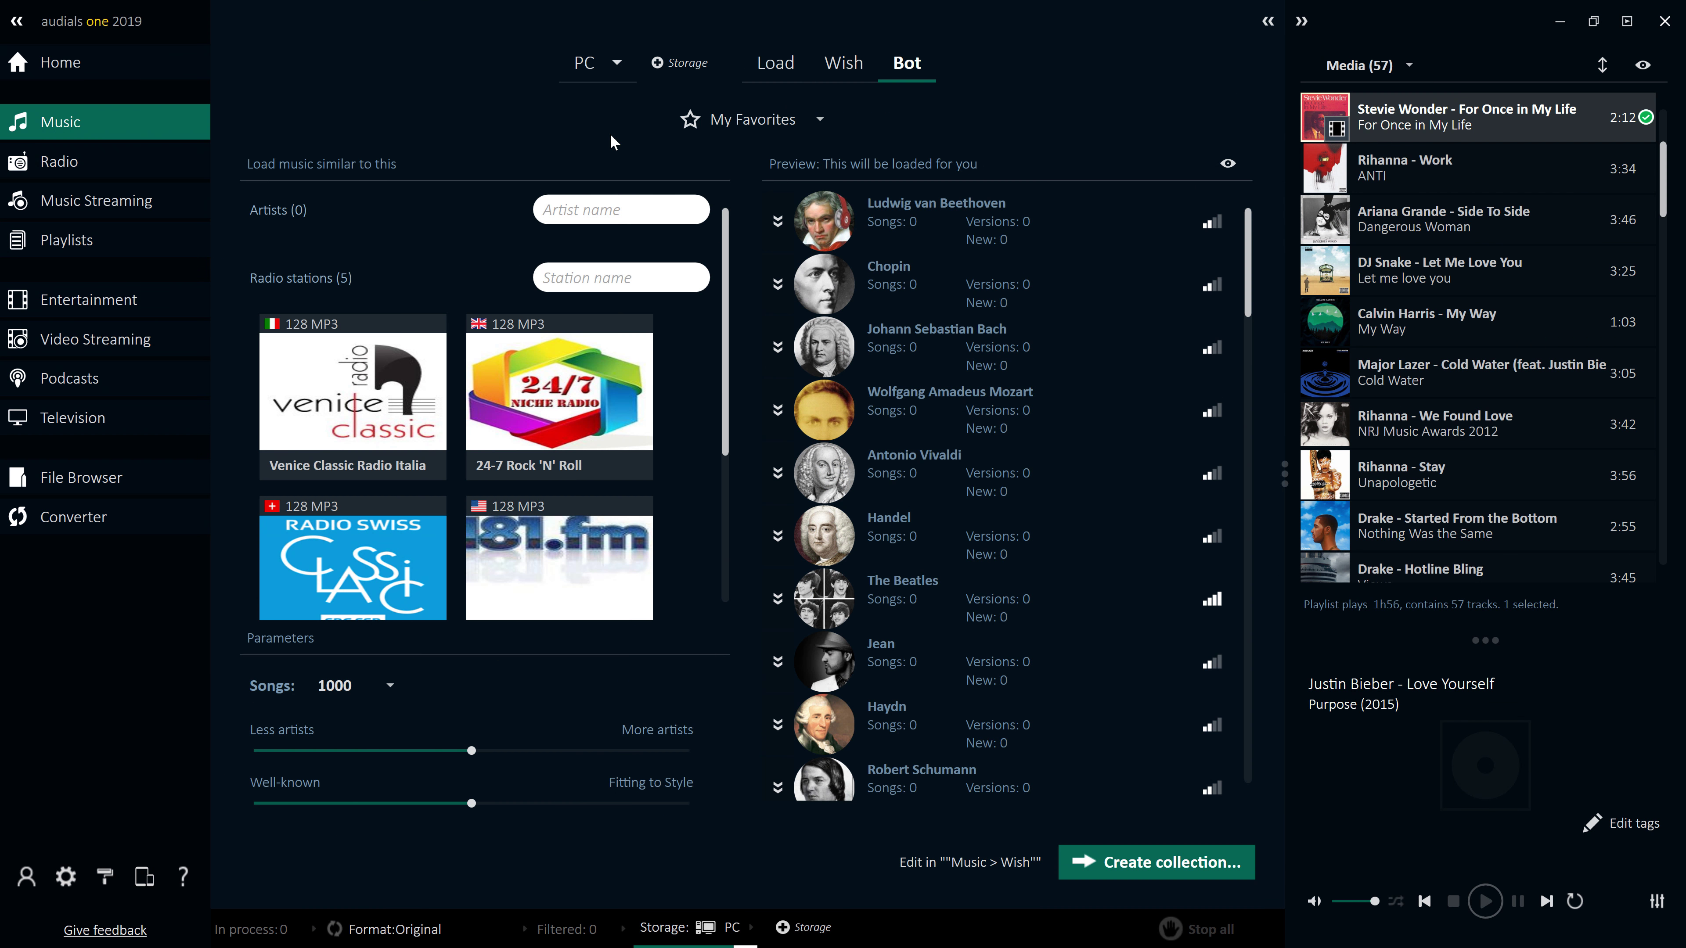
# Add Rihanna as a reference artist for the music bot
pyautogui.click(651, 204)
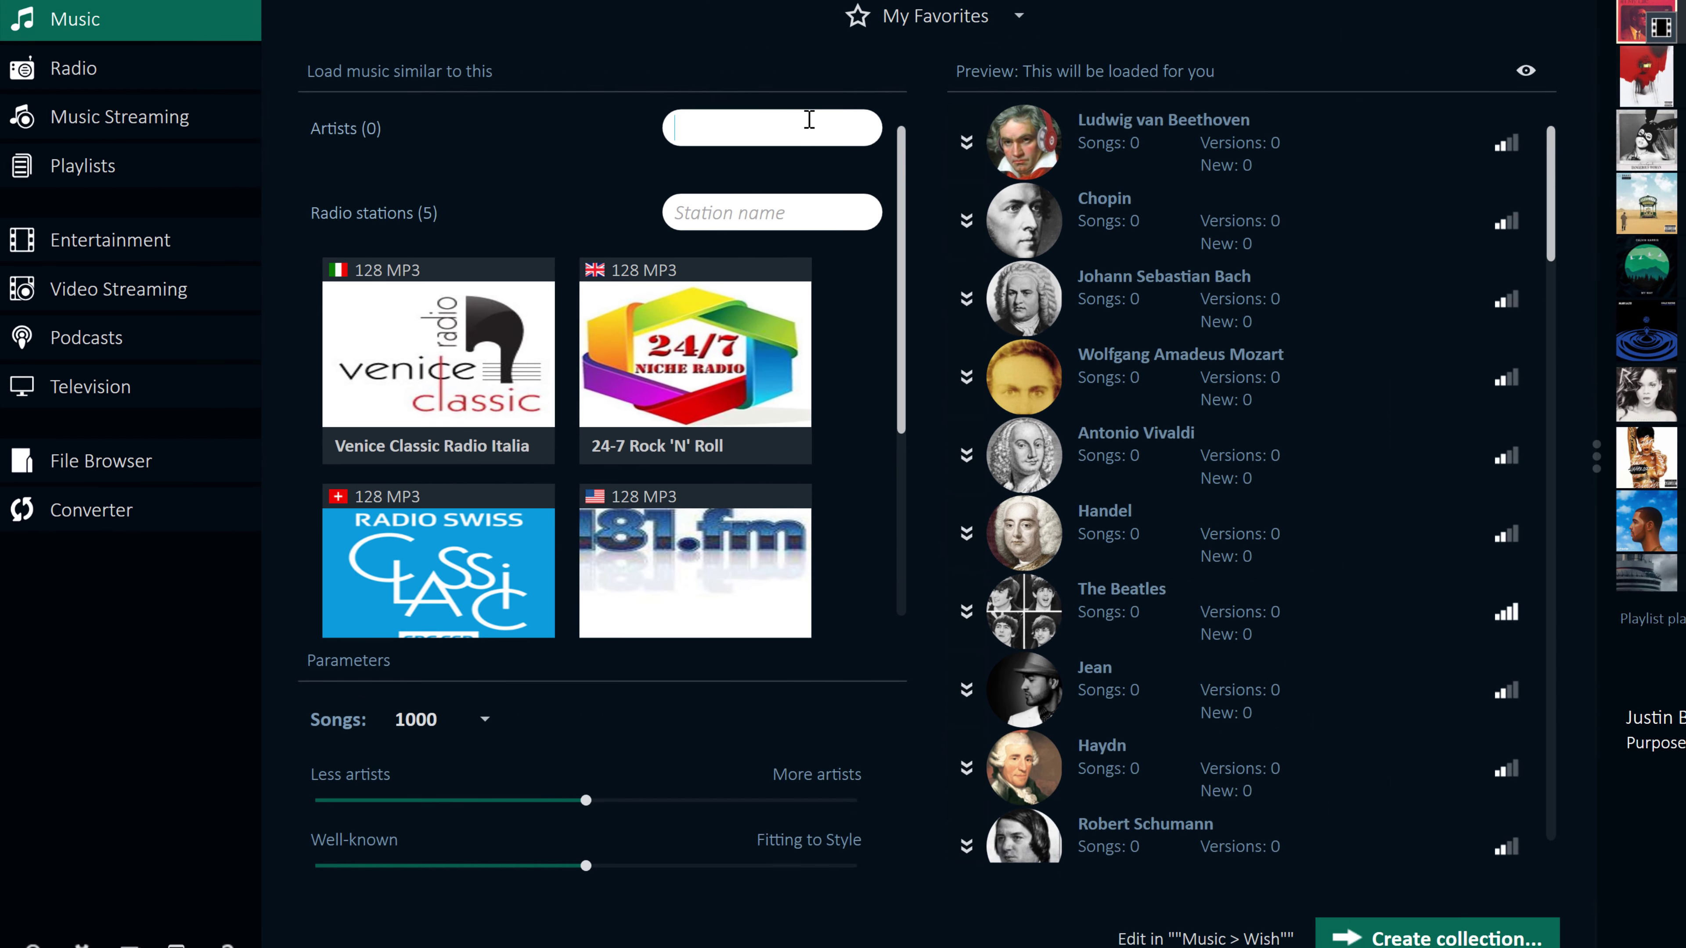
pyautogui.write('Rihanna')
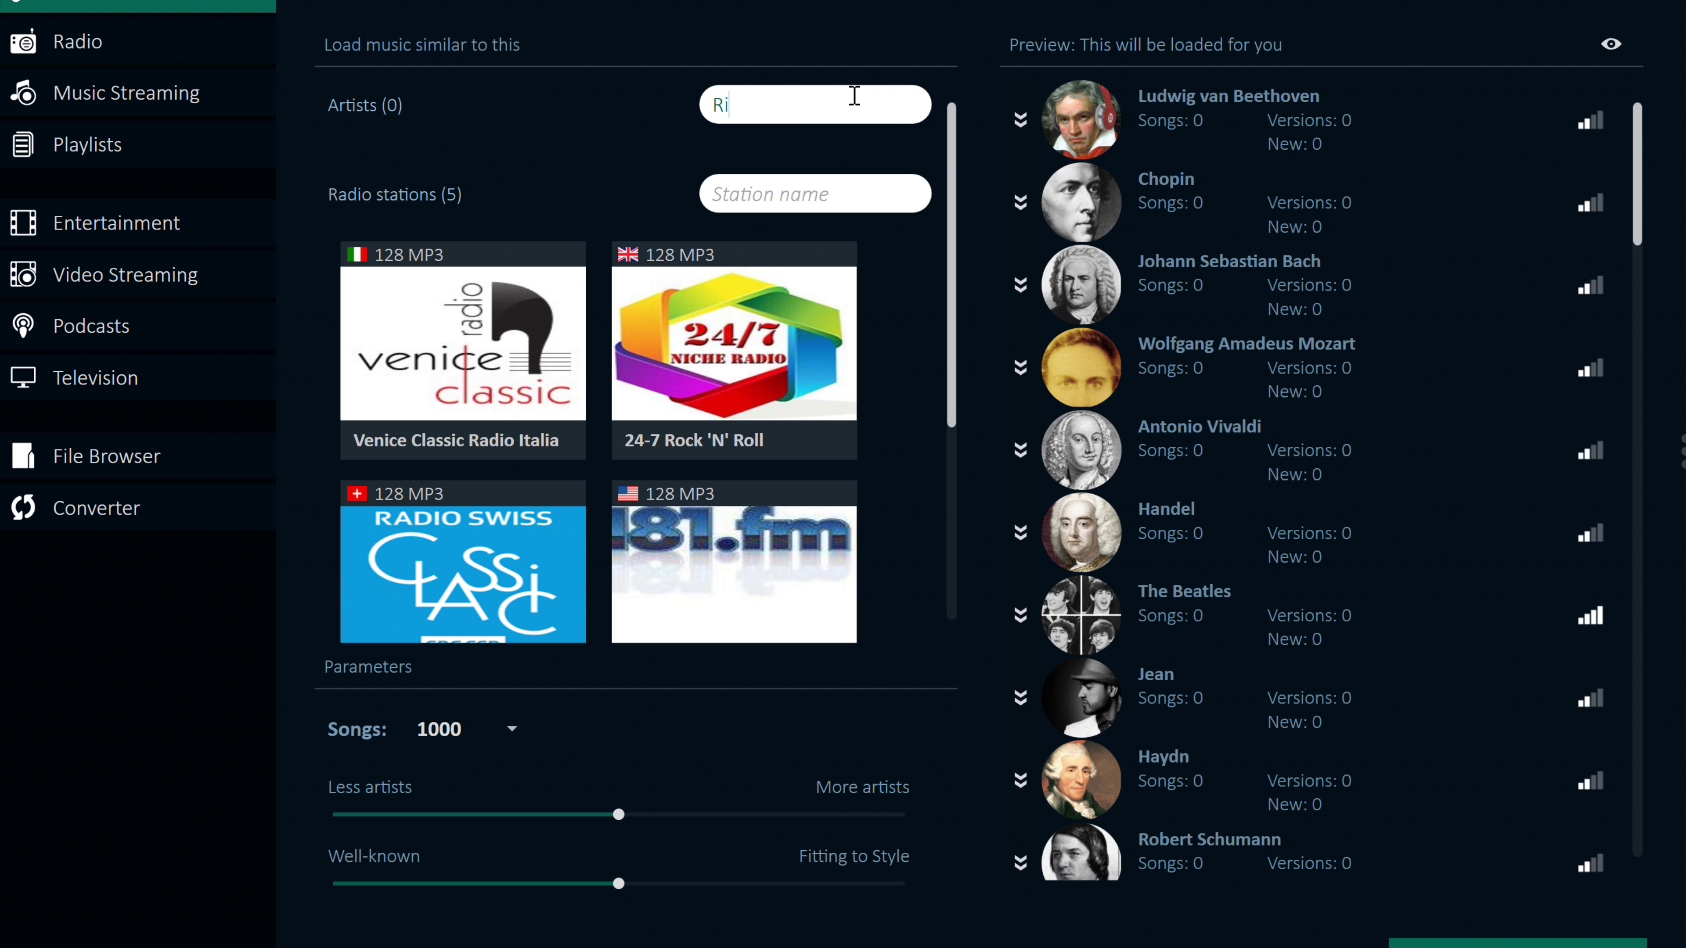
pyautogui.press('Return')
# Add the Heart London radio station as a reference station
pyautogui.click(838, 345)
pyautogui.write('Heart')
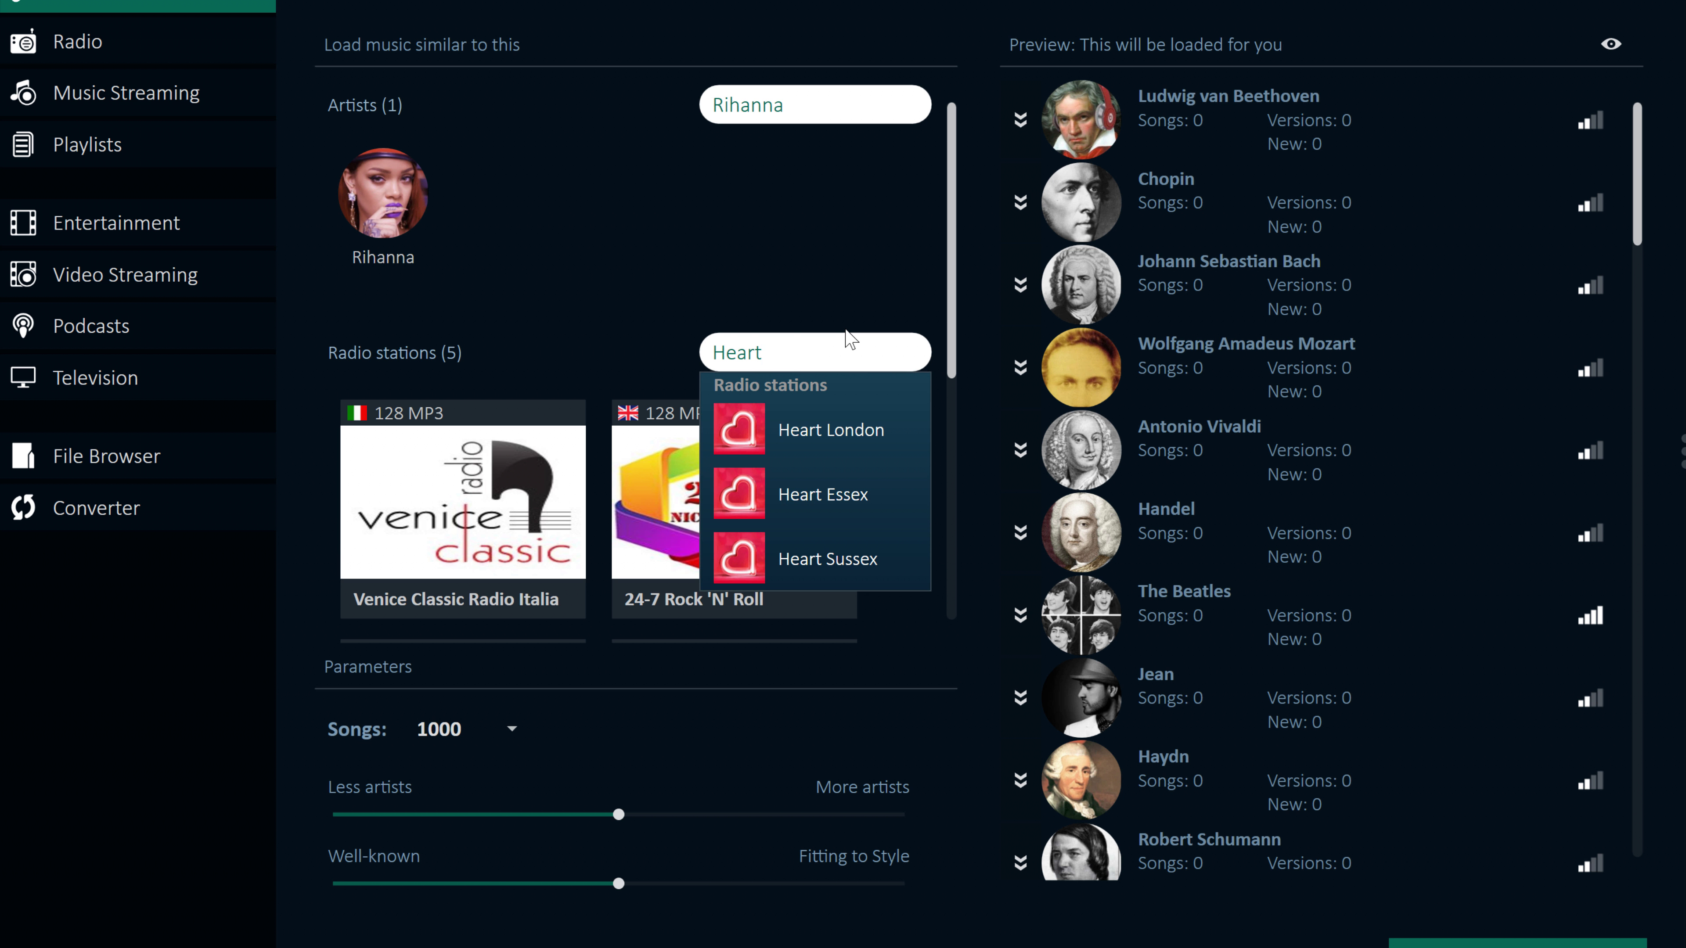
pyautogui.click(893, 465)
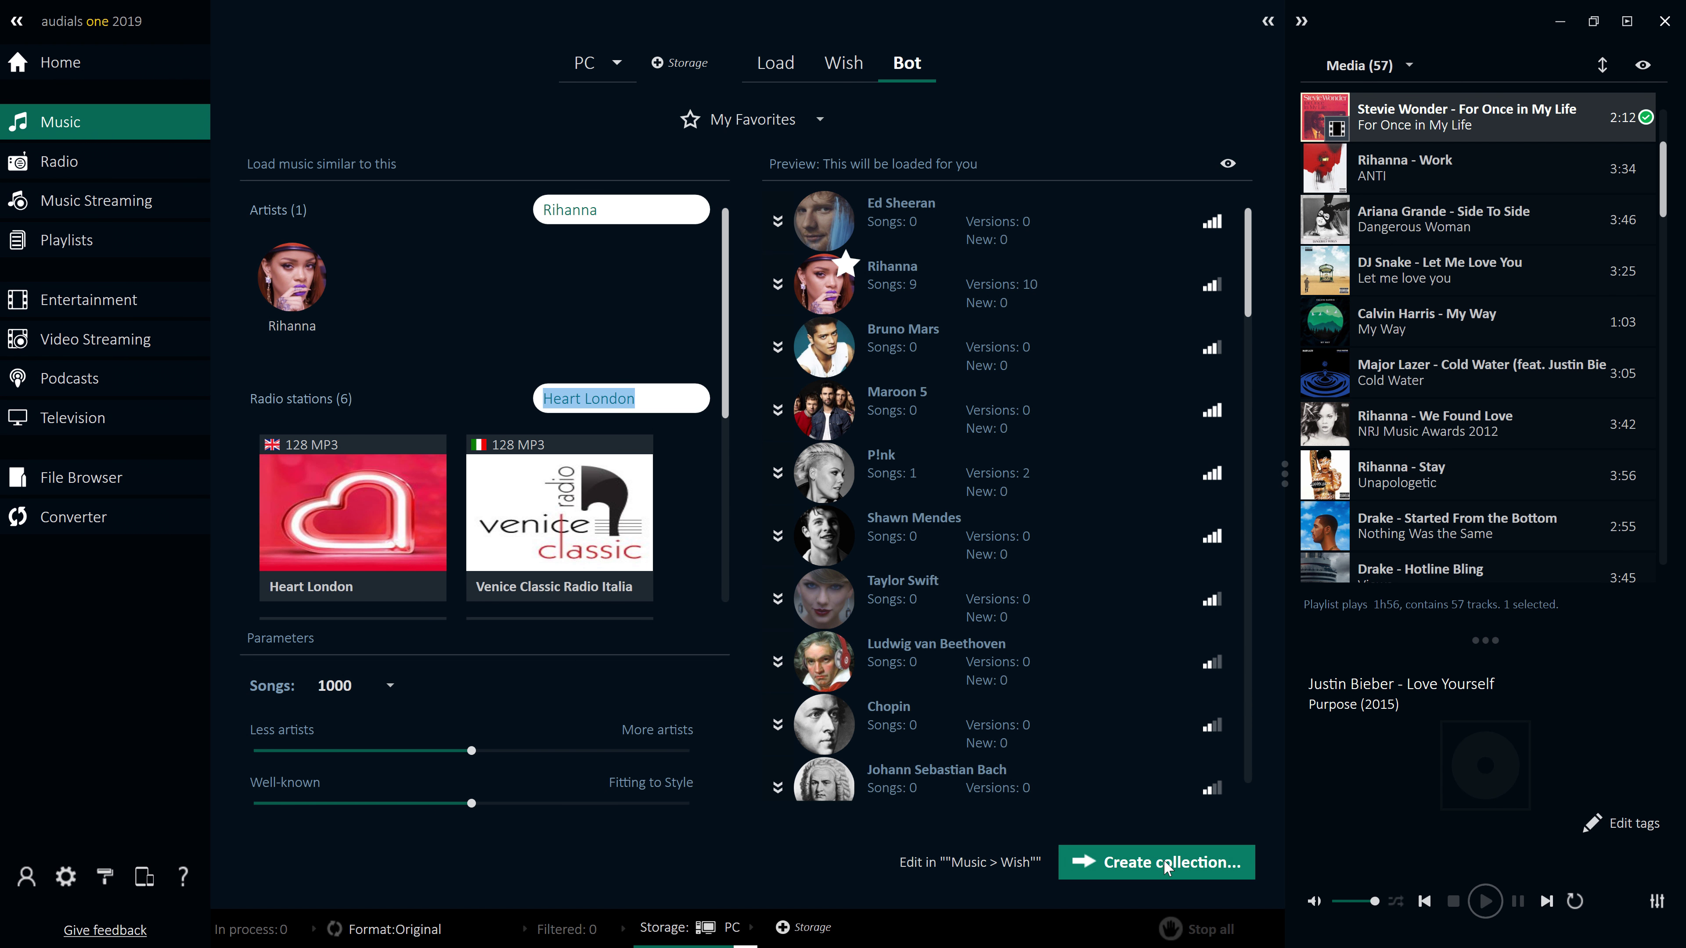
# Create the bot's music collection as audio files
pyautogui.click(1163, 859)
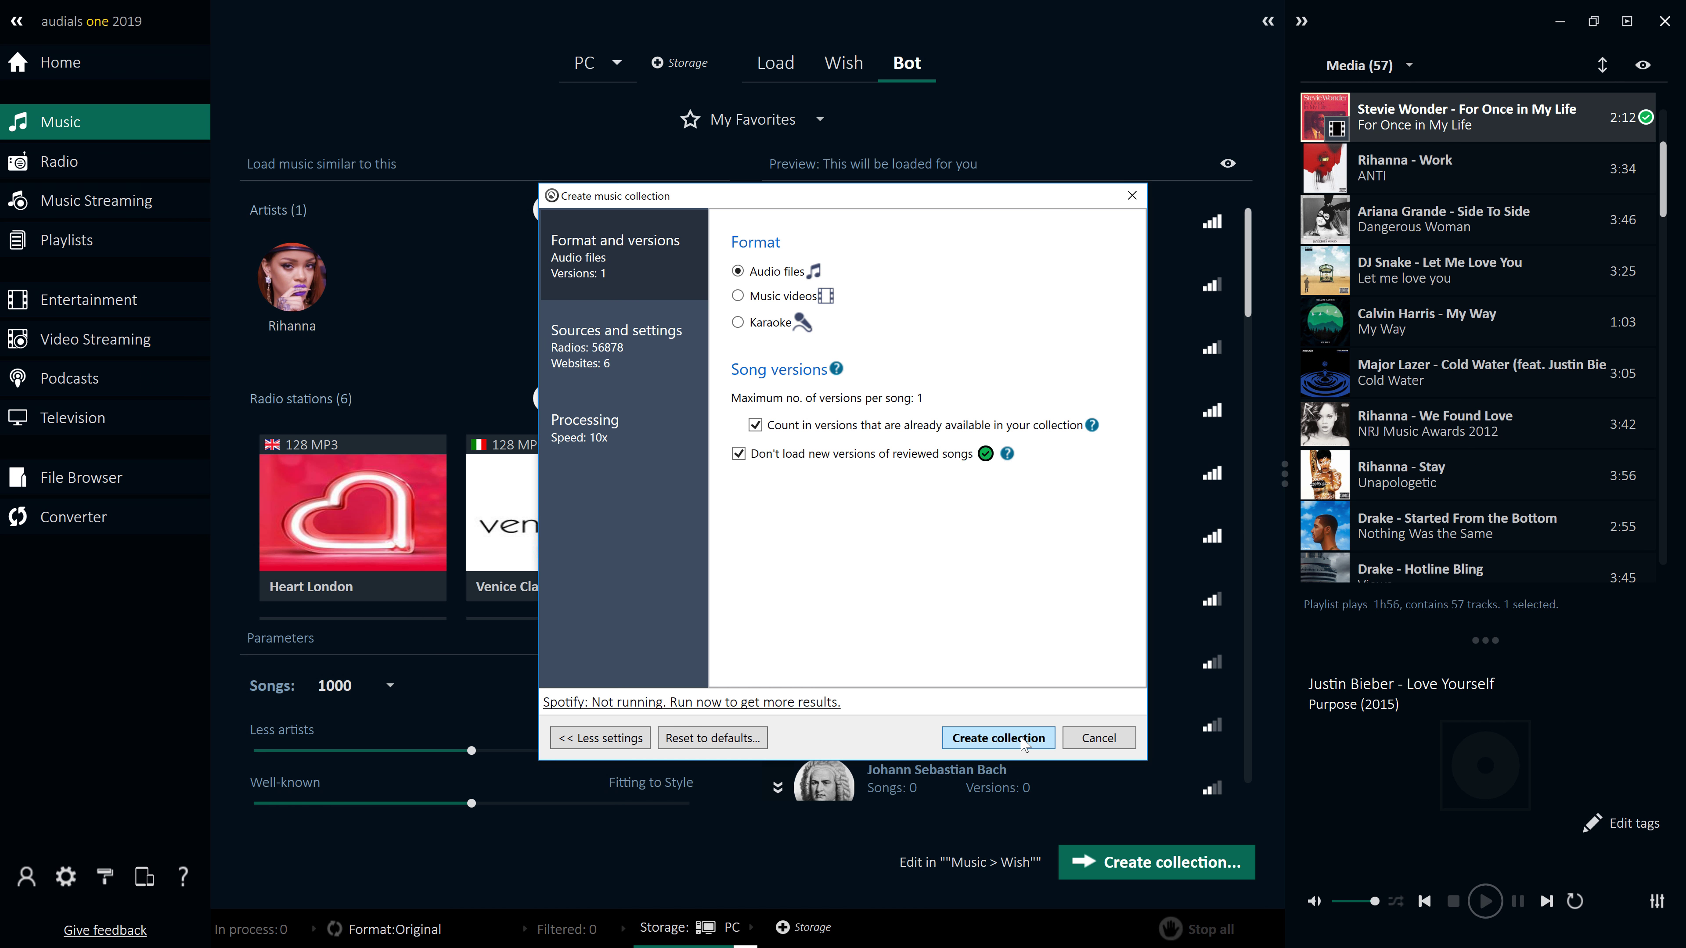
pyautogui.click(1022, 738)
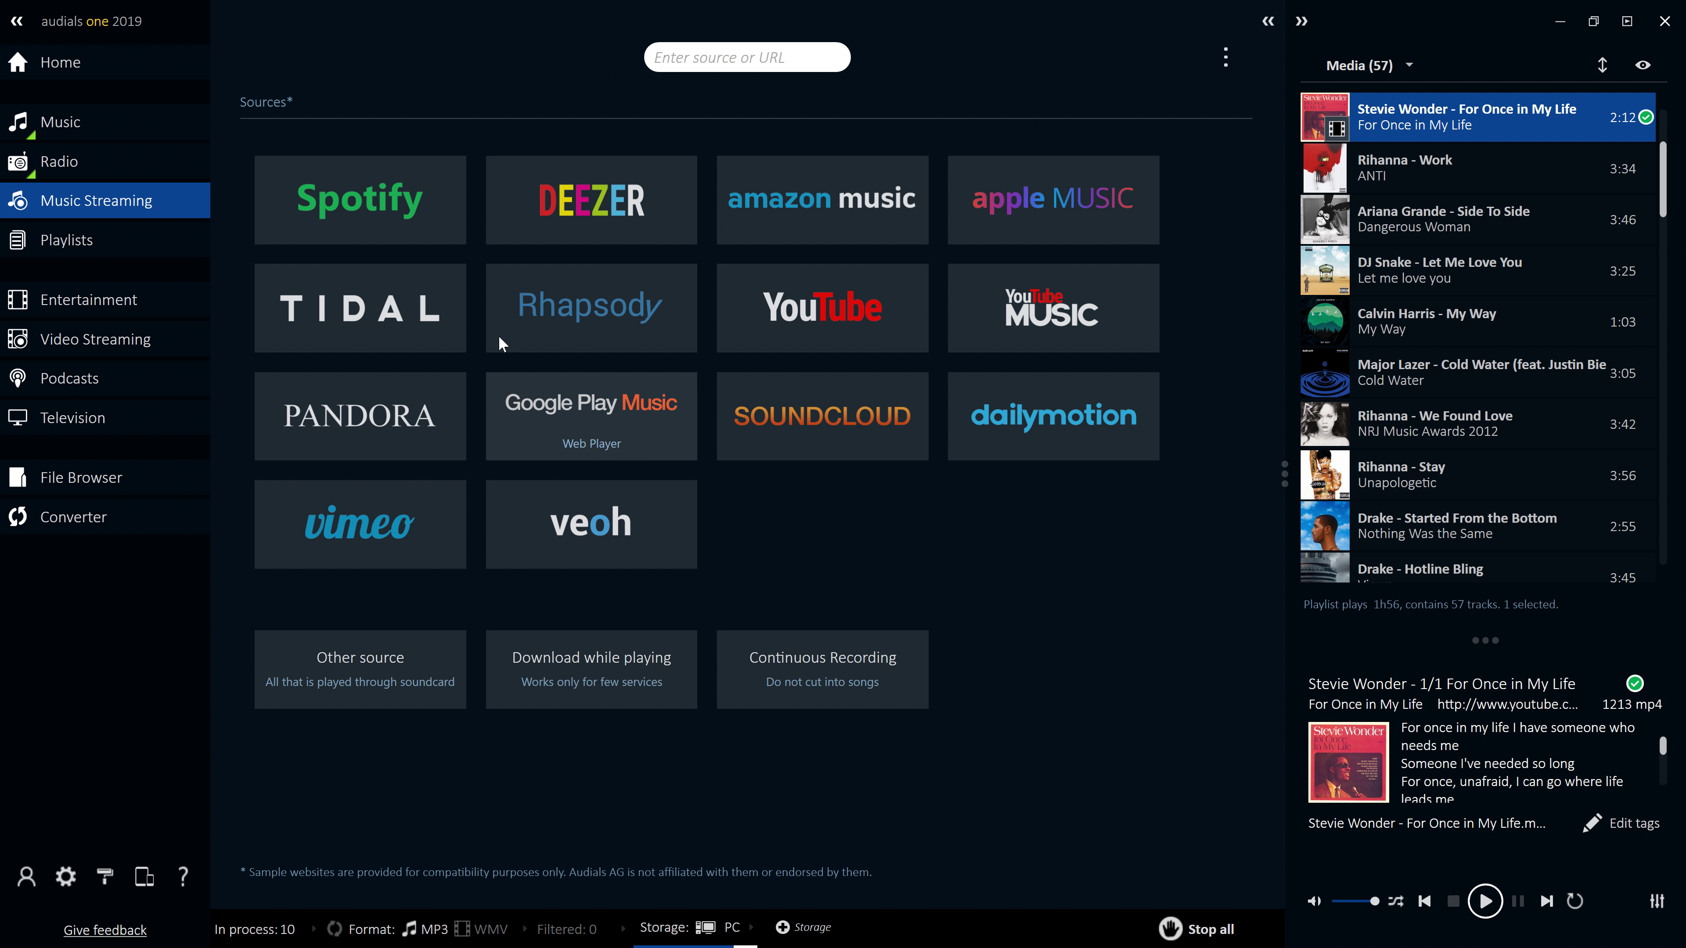
# Start Spotify recording and play Flat Champagne in Spotify
pyautogui.click(433, 236)
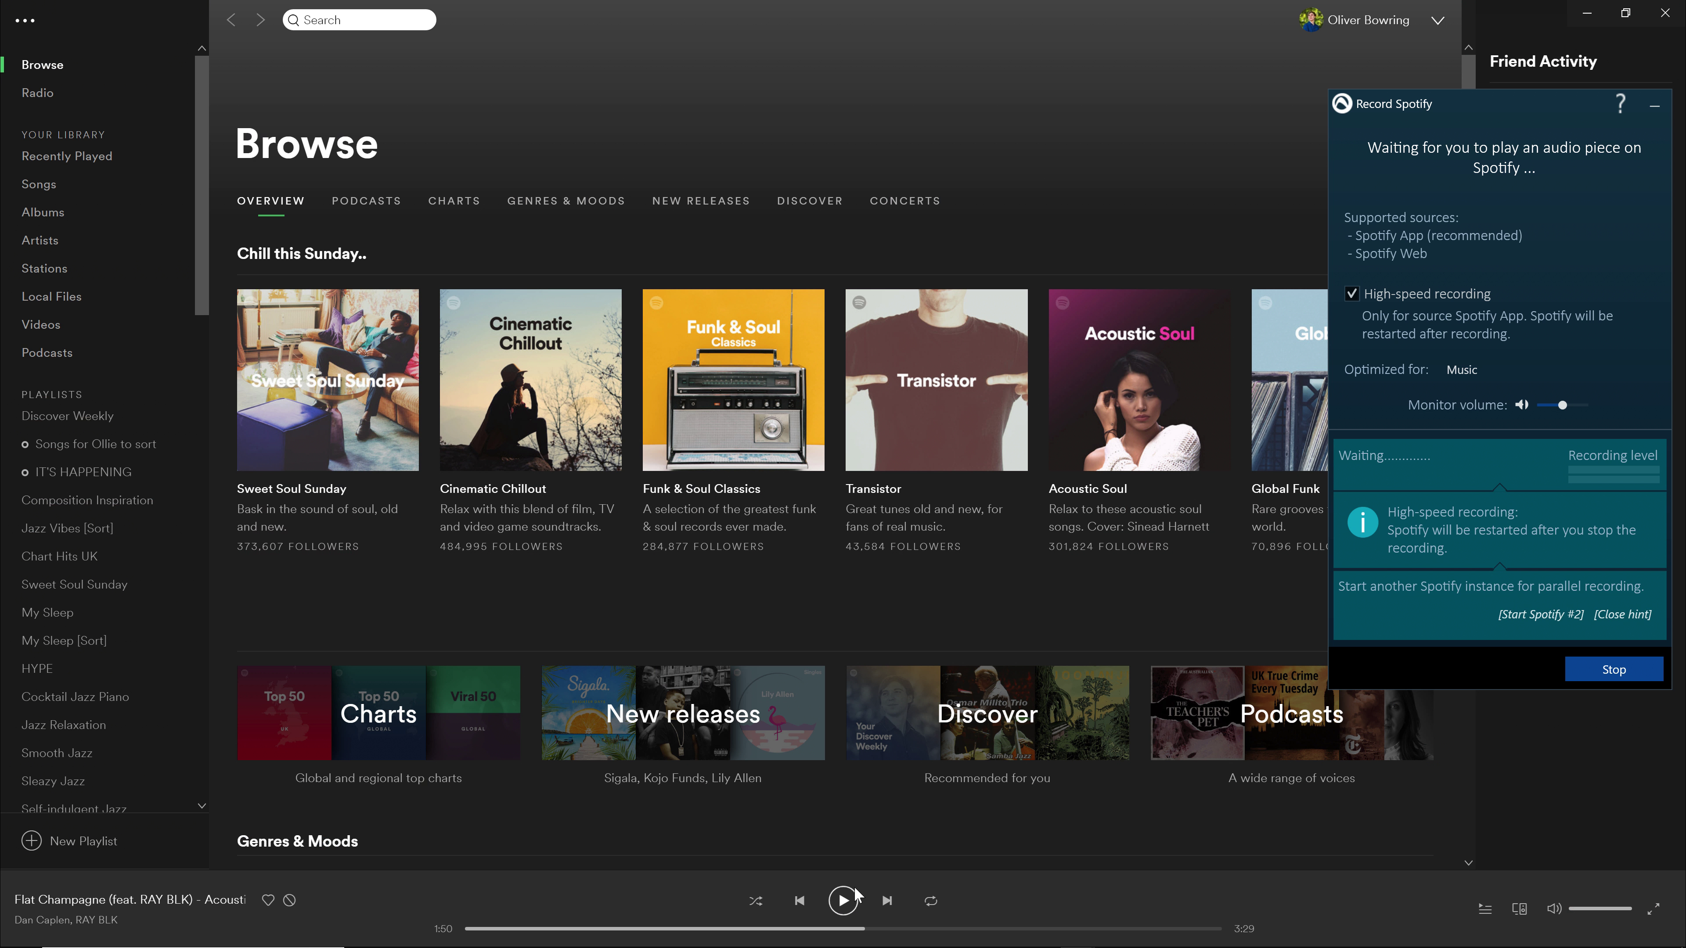
pyautogui.click(855, 894)
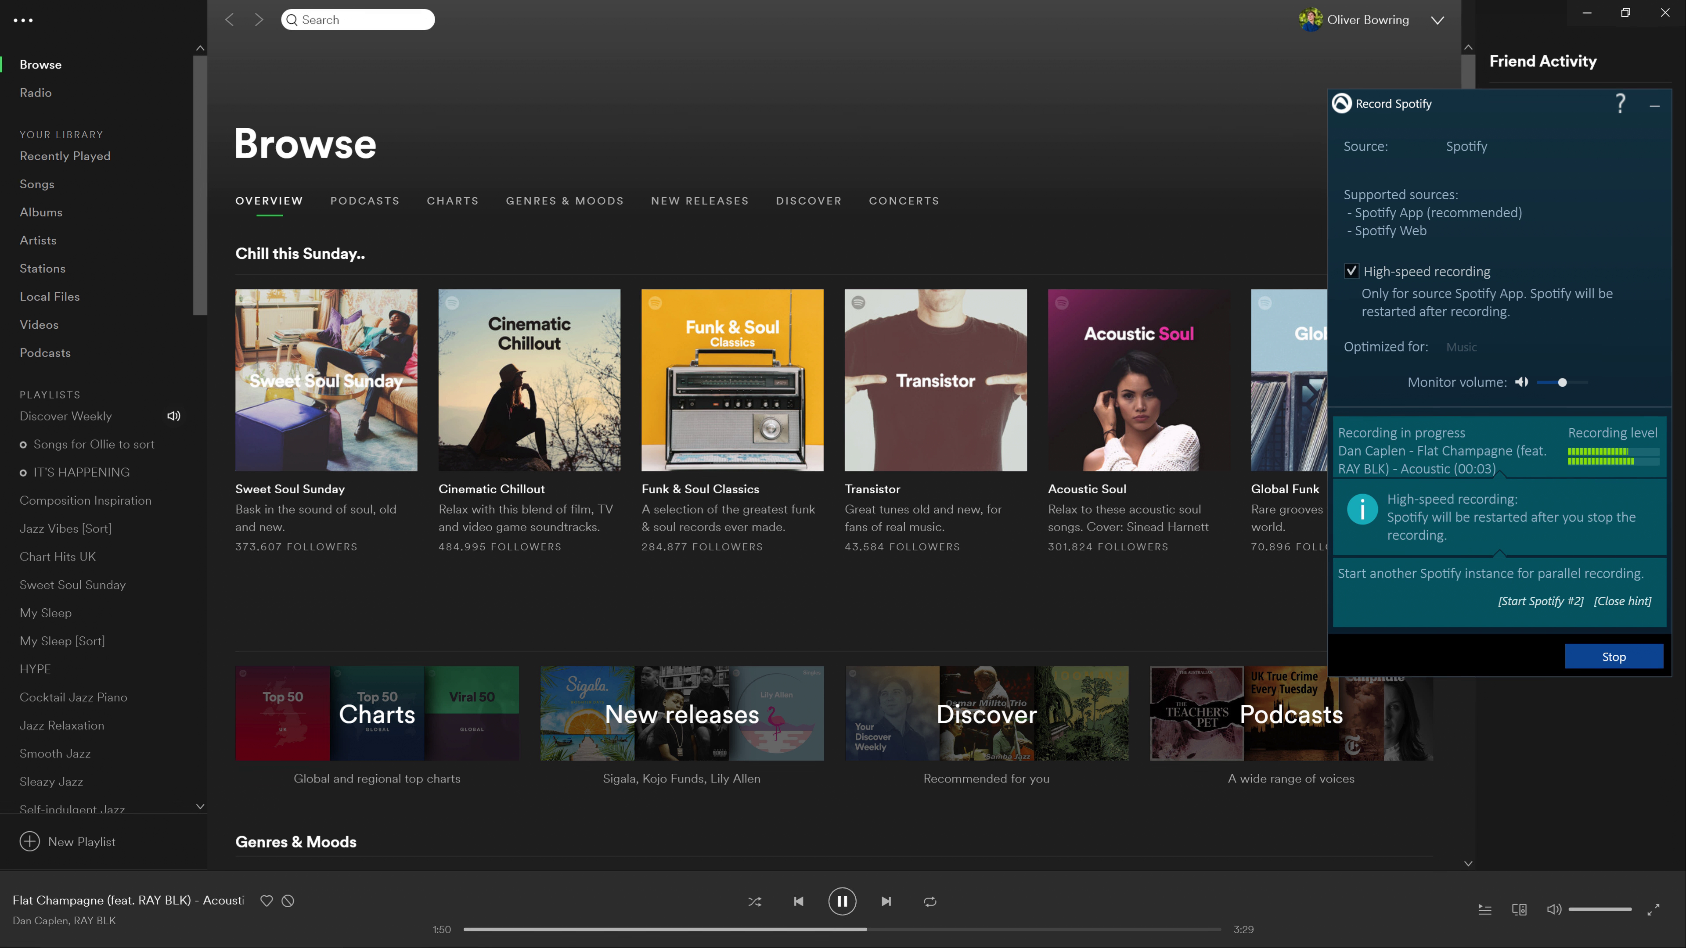